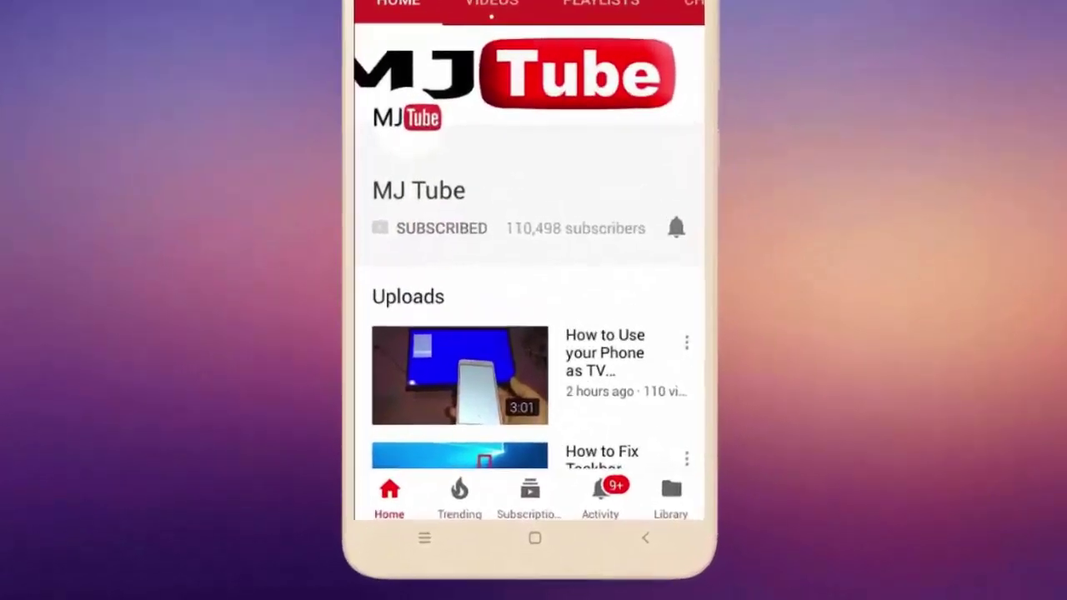
left_click(649, 299)
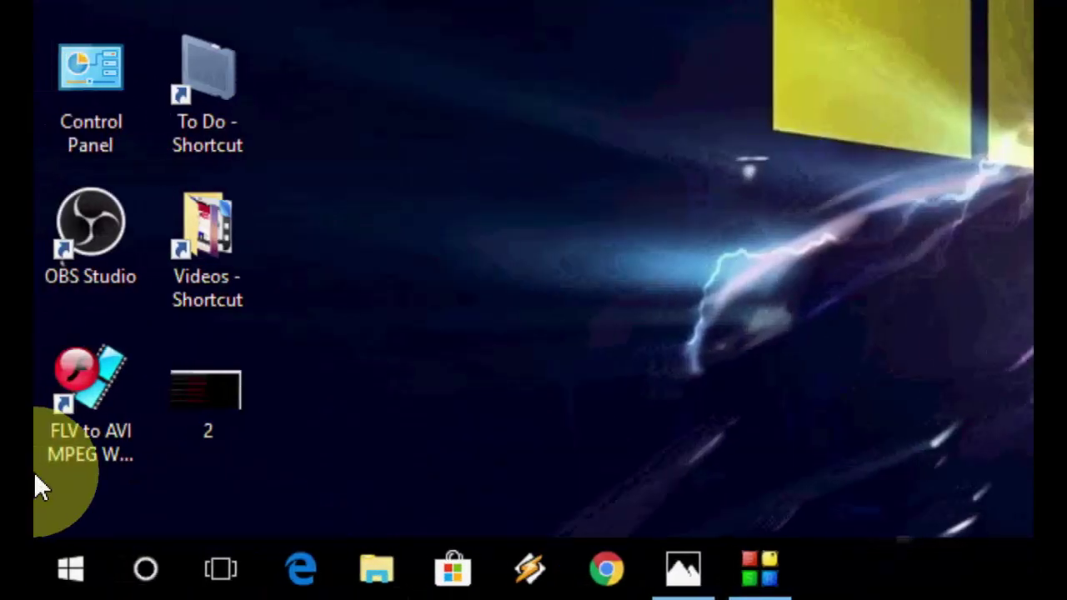
Open Command Prompt as administrator from a search for cmd and close its window.
key("super")
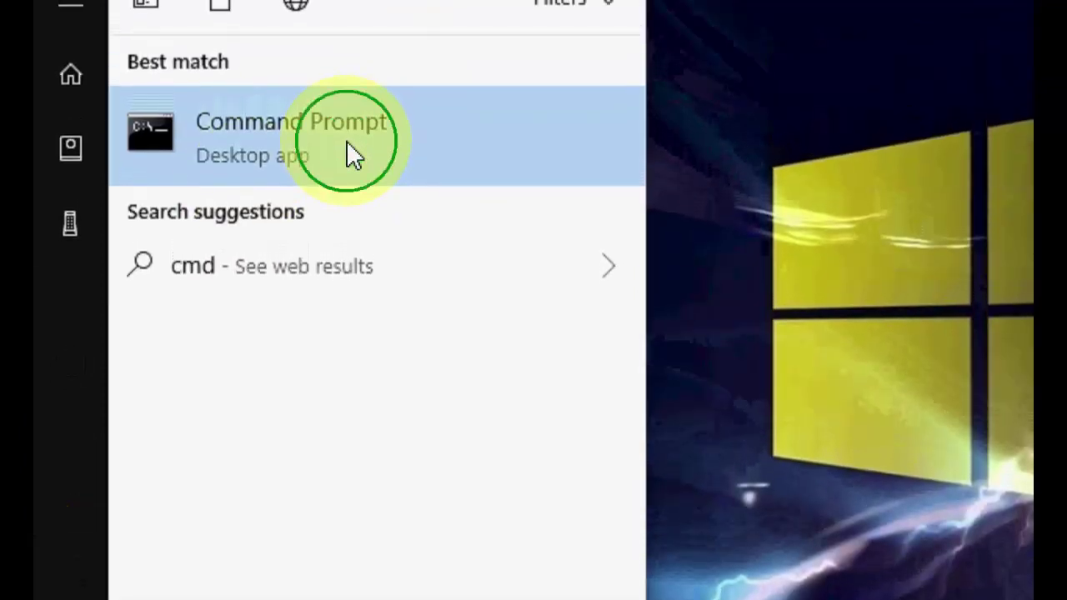
right_click(350, 157)
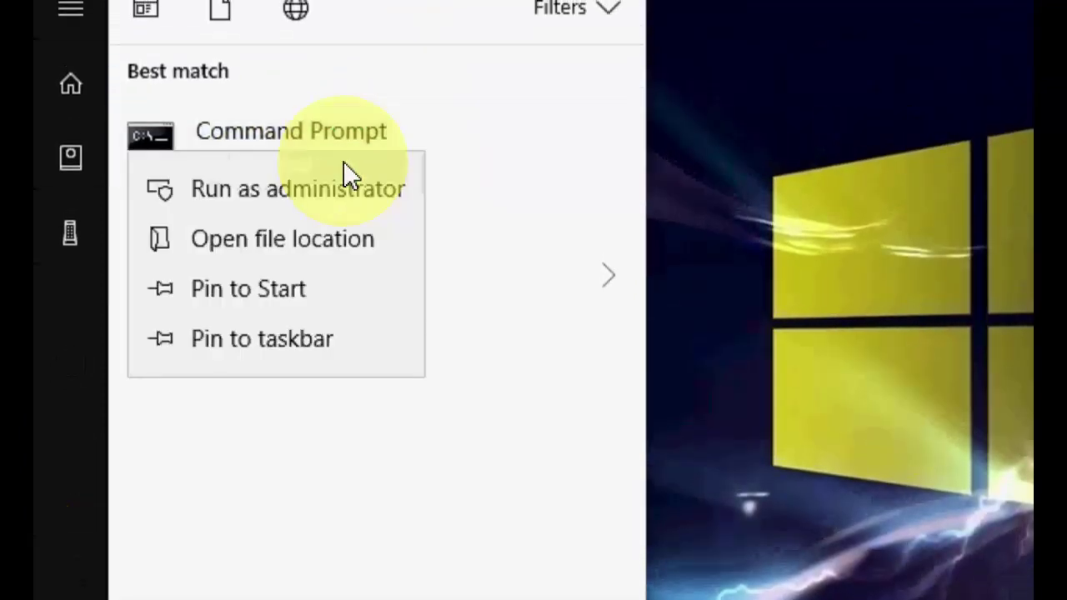
left_click(296, 188)
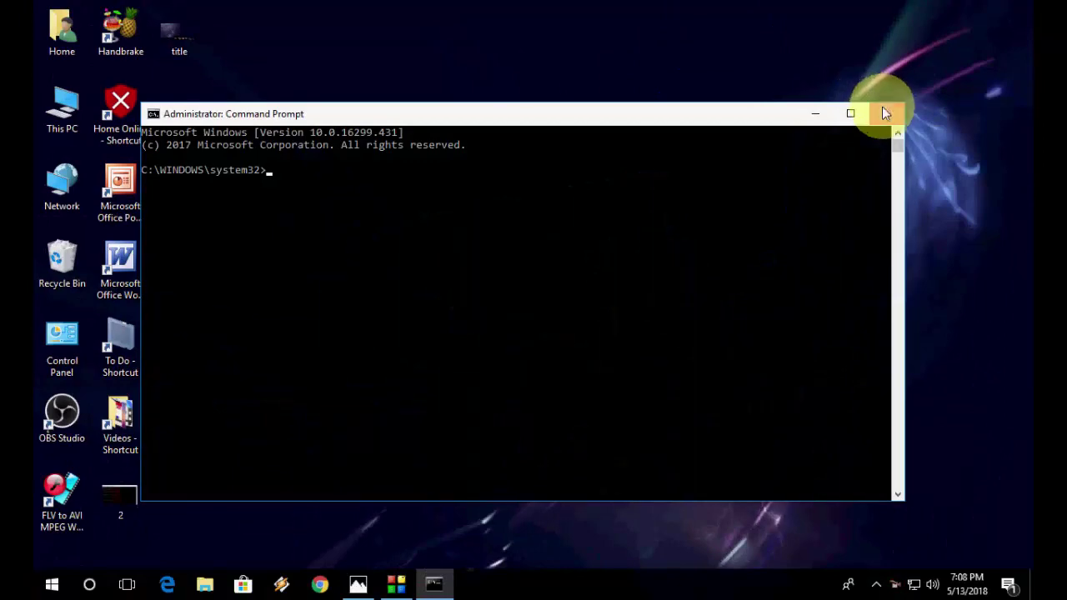
left_click(885, 114)
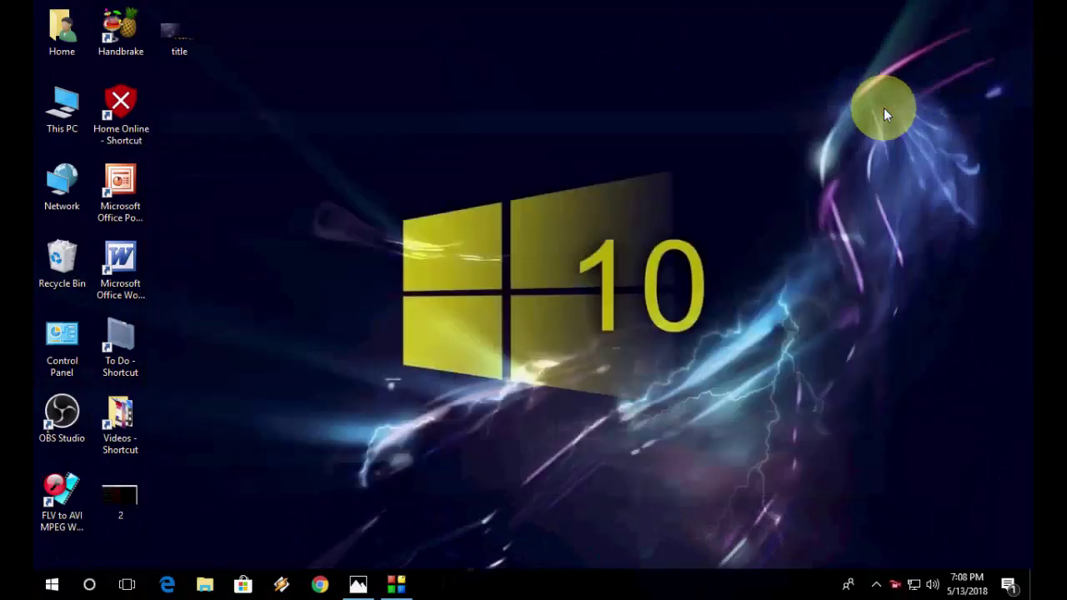
Examine the ipconfig and netsh network reset commands listed in the 2.png image, and close the image.
left_click(353, 584)
scroll(485, 277, "up", 2)
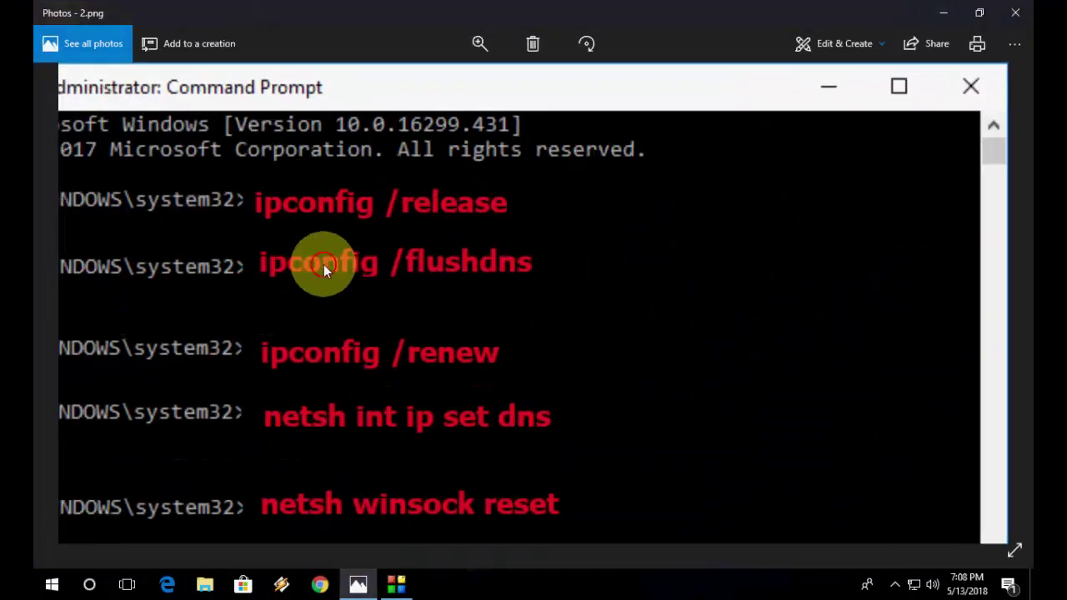
scroll(323, 264, "down", 2)
scroll(451, 260, "up", 2)
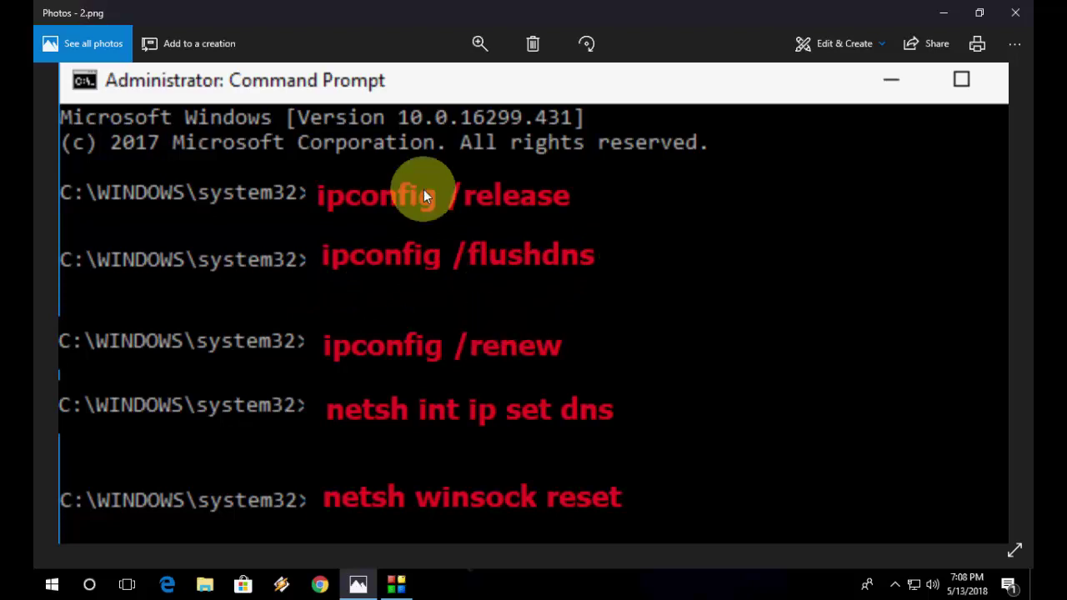
left_click_drag(359, 372, 362, 294)
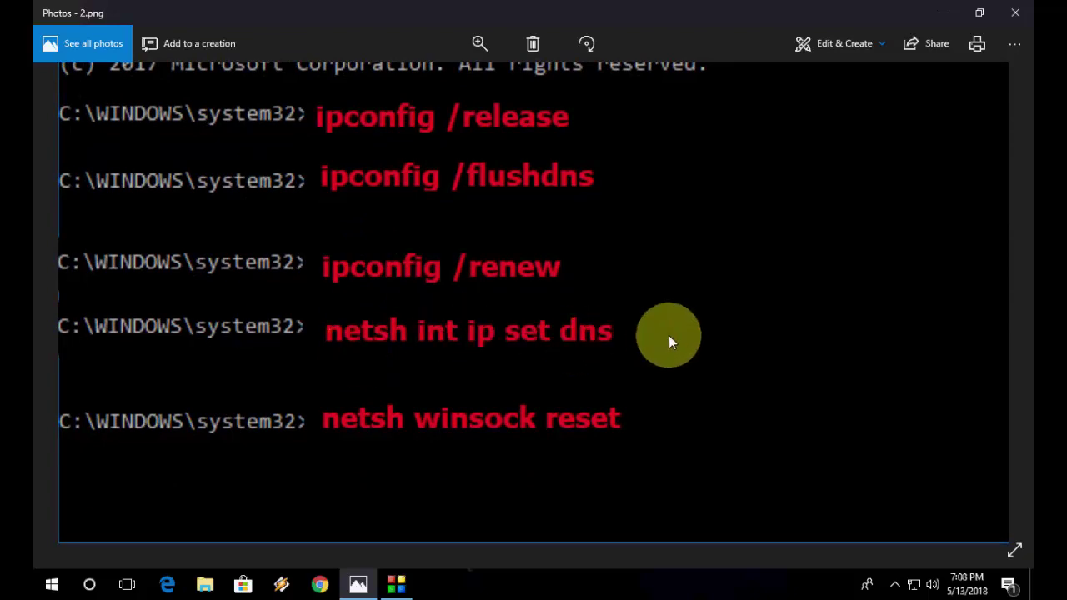
left_click_drag(669, 342, 623, 276)
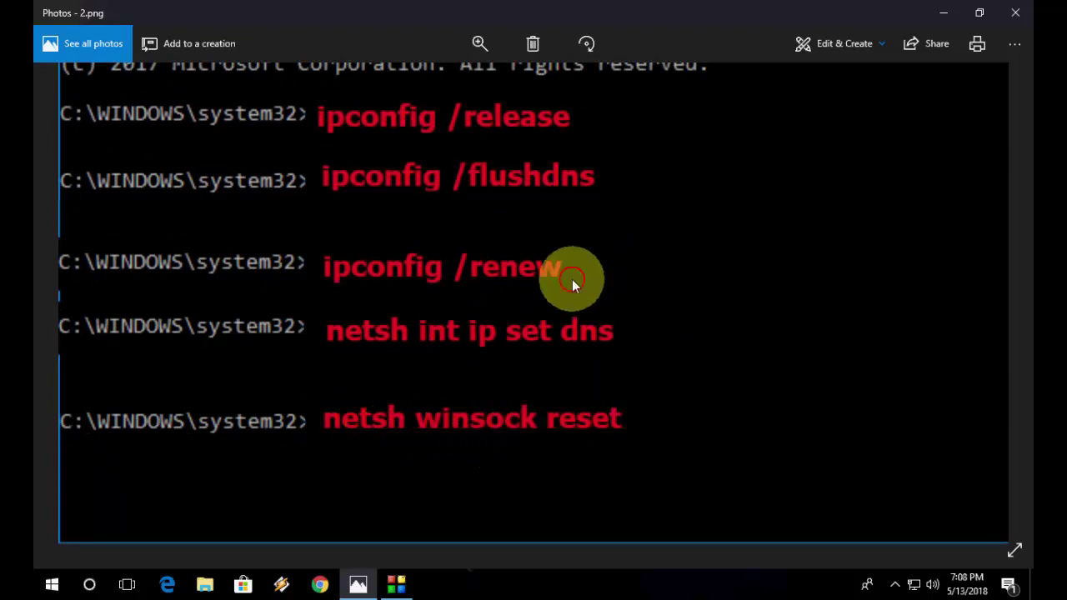
left_click_drag(572, 279, 548, 357)
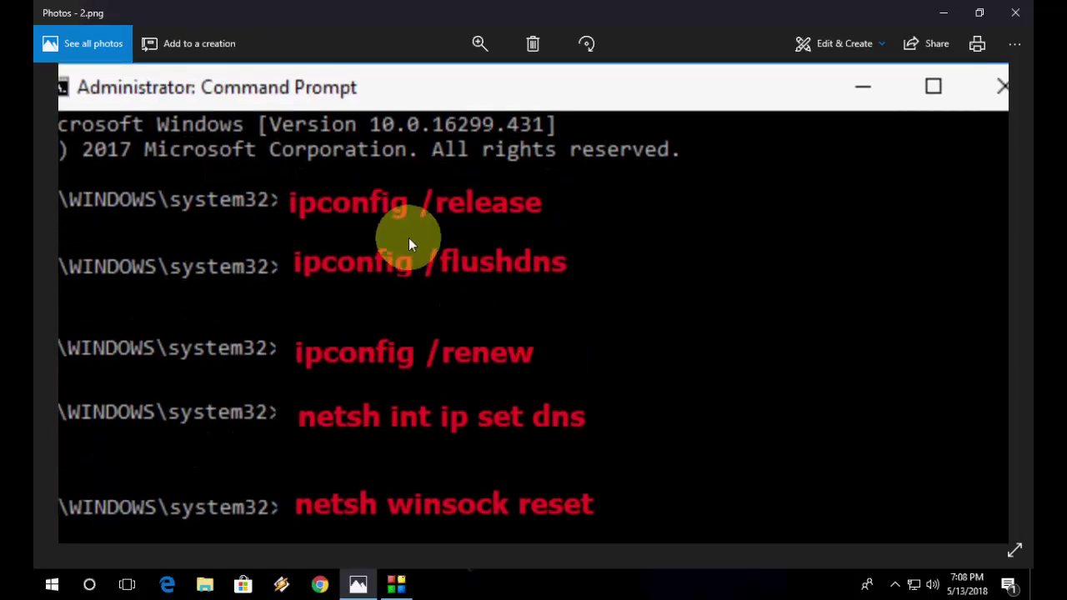
left_click_drag(669, 236, 509, 259)
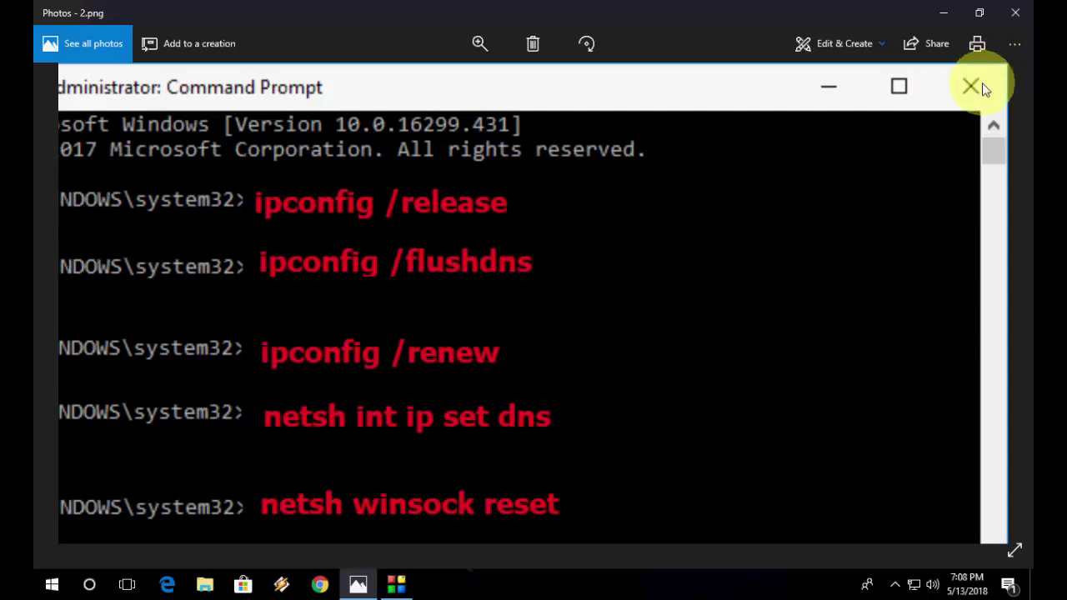
left_click(1015, 13)
right_click(355, 164)
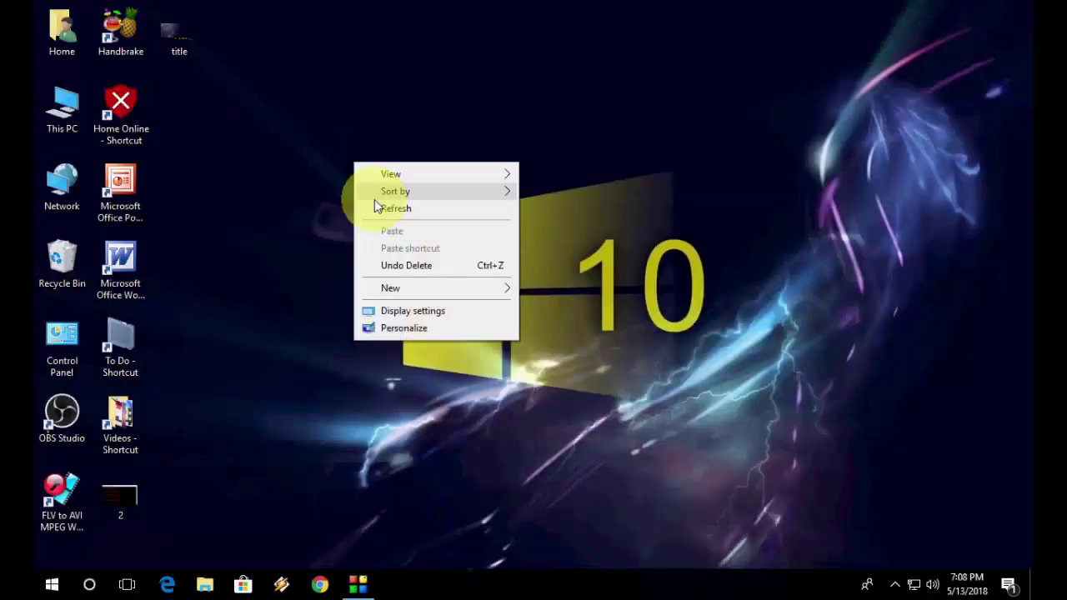
left_click(375, 203)
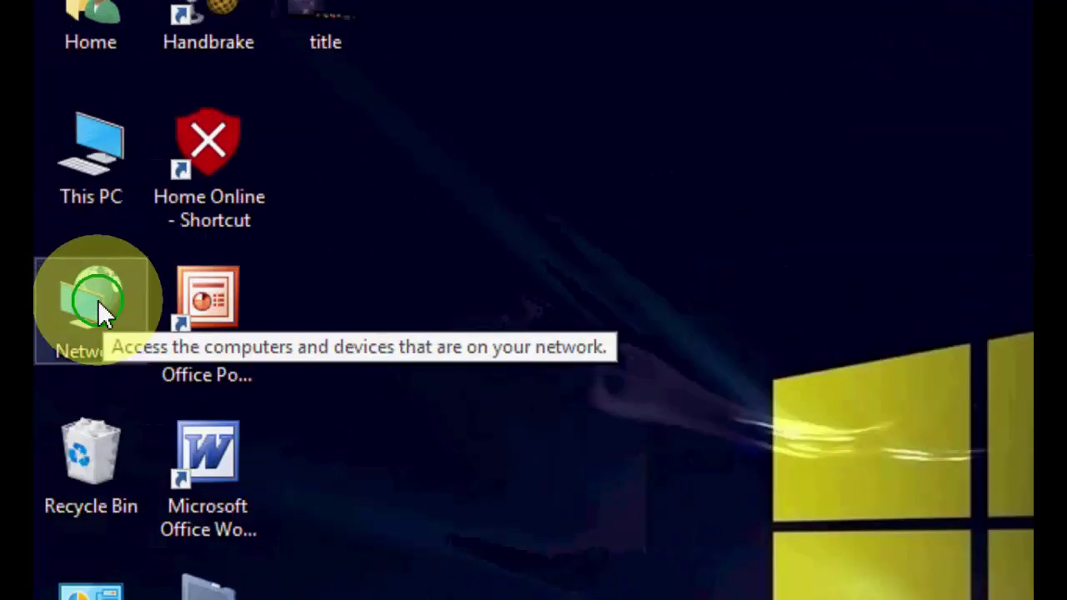
Open the properties of the Ethernet adapter through the desktop Network properties and the adapter settings.
right_click(69, 188)
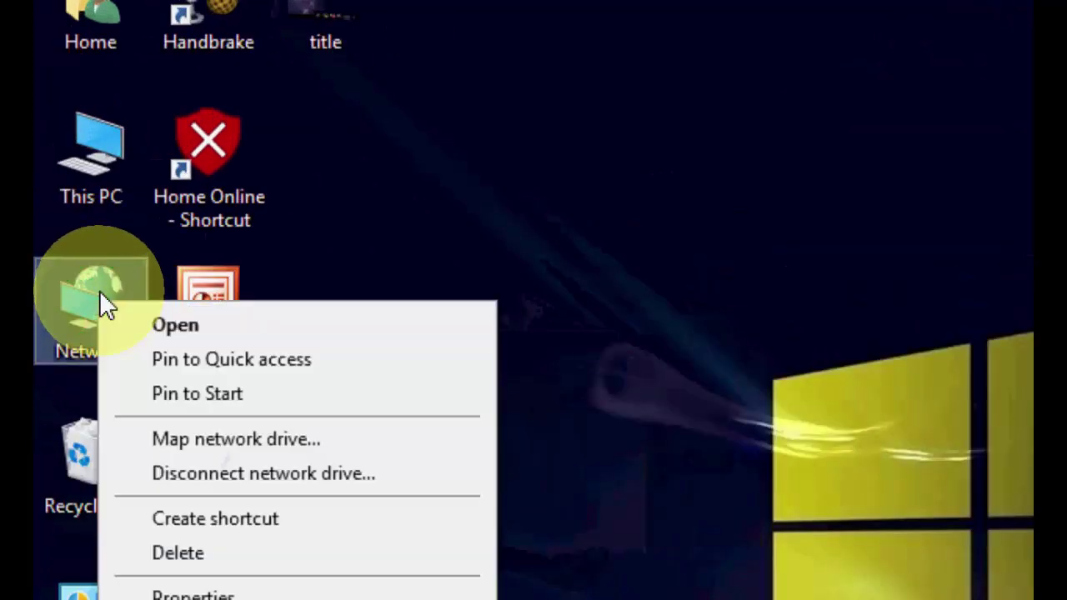
left_click(310, 565)
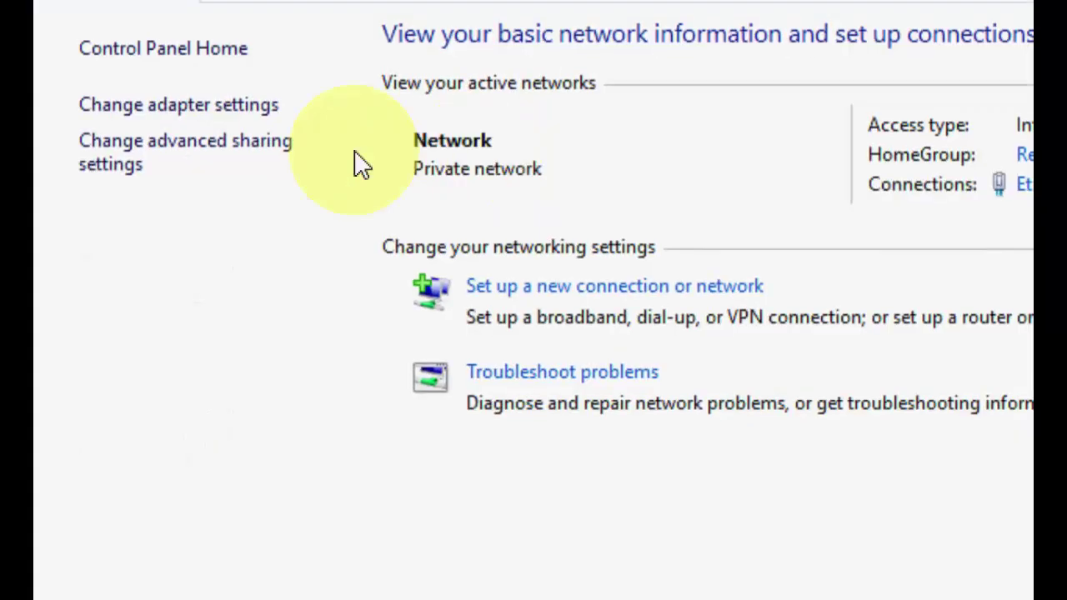
left_click(171, 105)
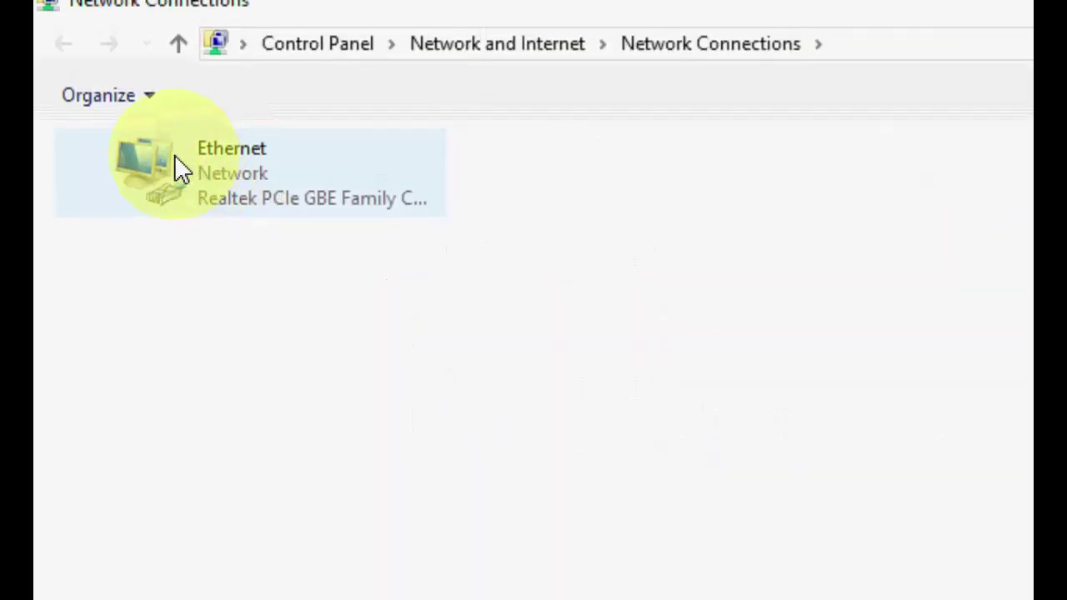
right_click(222, 171)
left_click(397, 456)
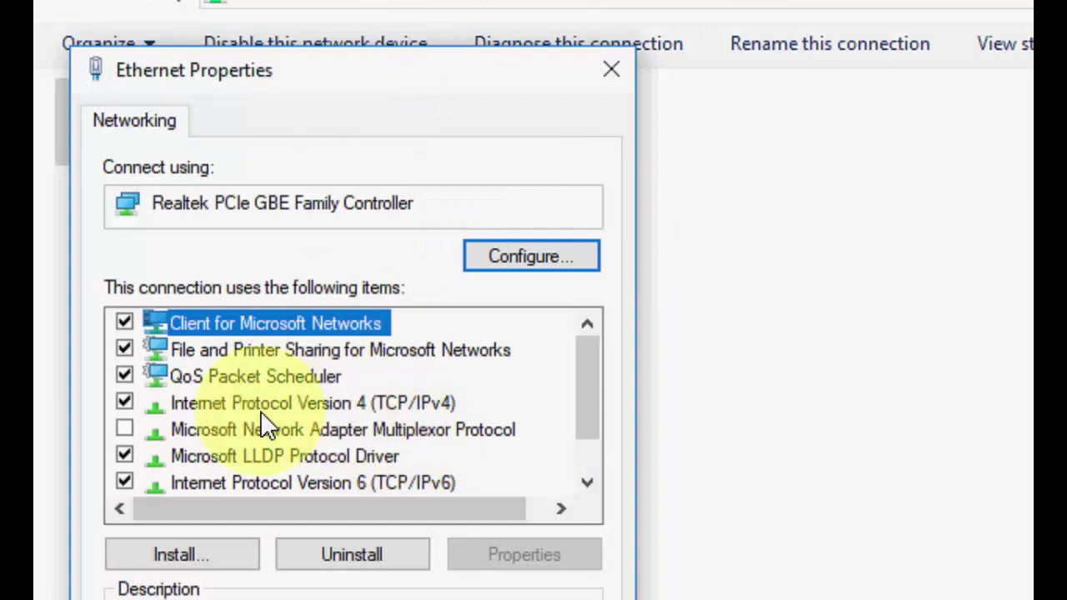
Select "Use the following DNS server addresses" in the Internet Protocol Version 4 (TCP/IPv4) properties and close Network Connections.
left_click(319, 406)
left_click(525, 533)
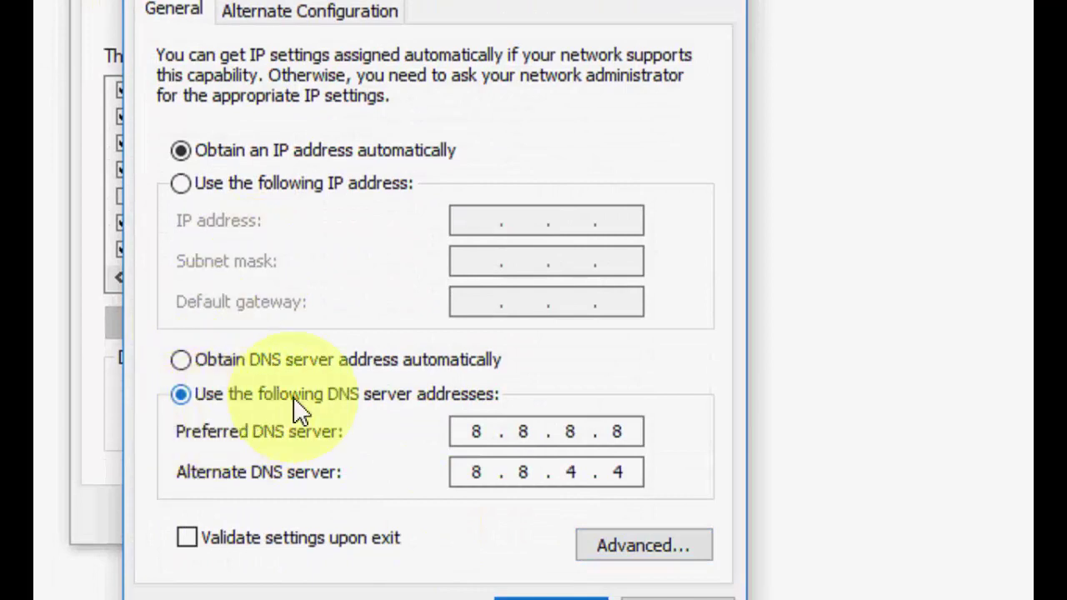
left_click(386, 396)
left_click(179, 397)
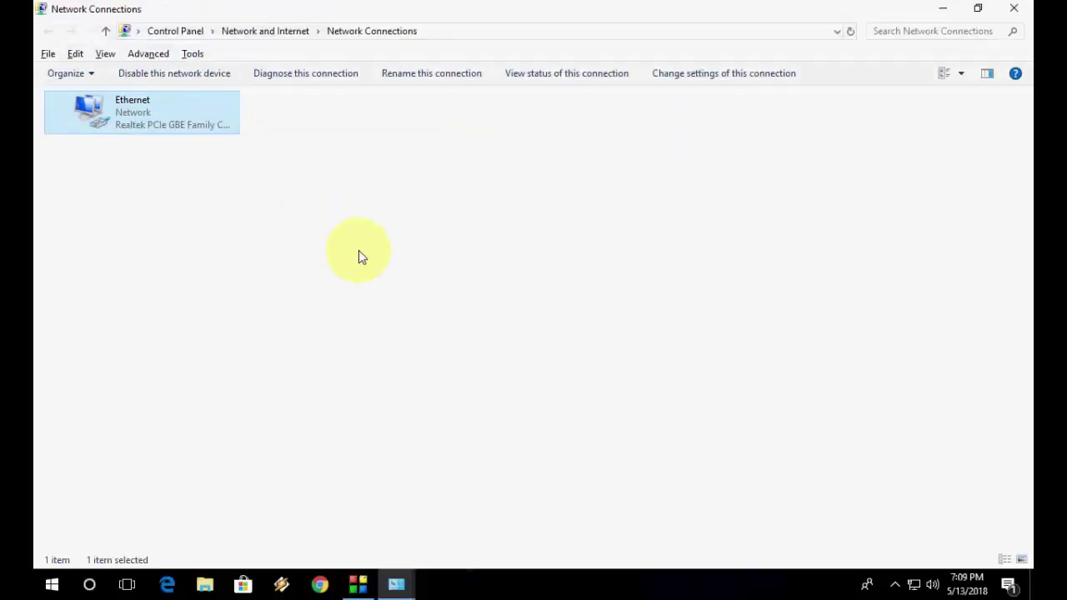
left_click(1014, 9)
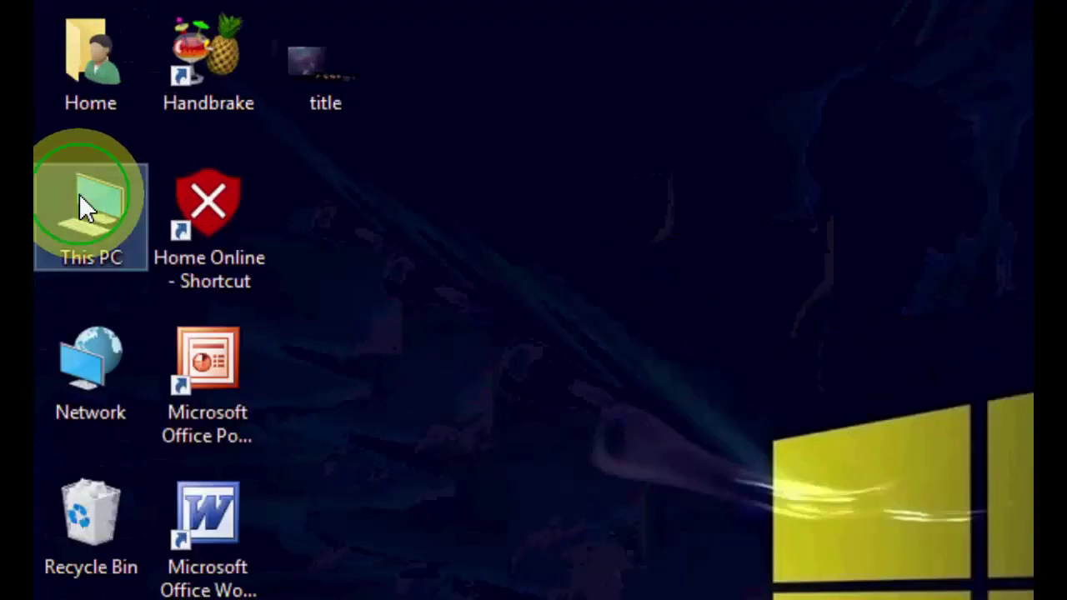
Open Device Manager in Computer Management for This PC and expand the network adapters.
right_click(59, 105)
left_click(123, 143)
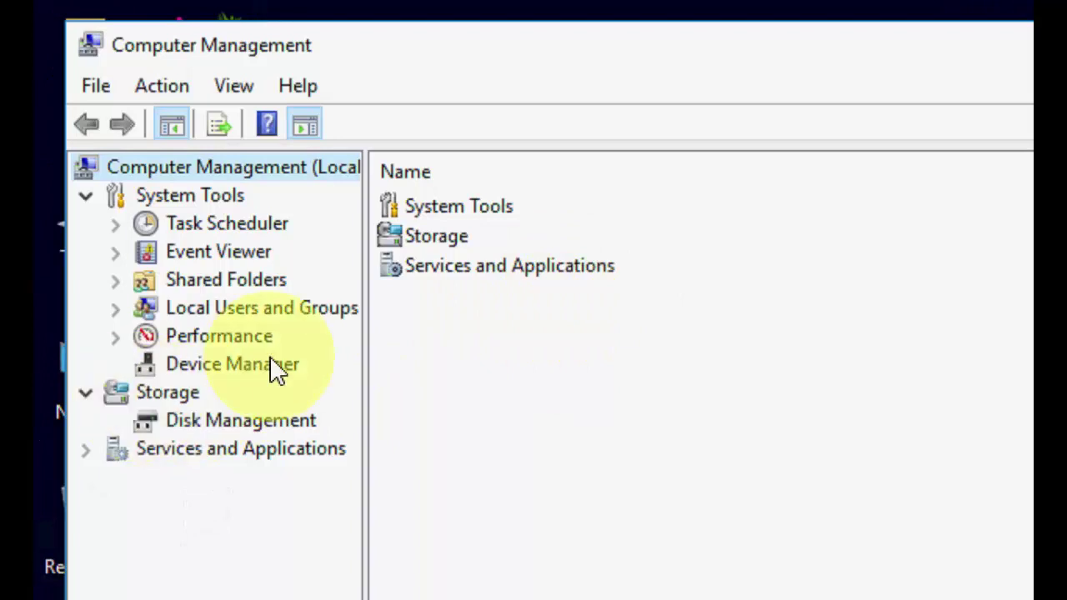
left_click(213, 365)
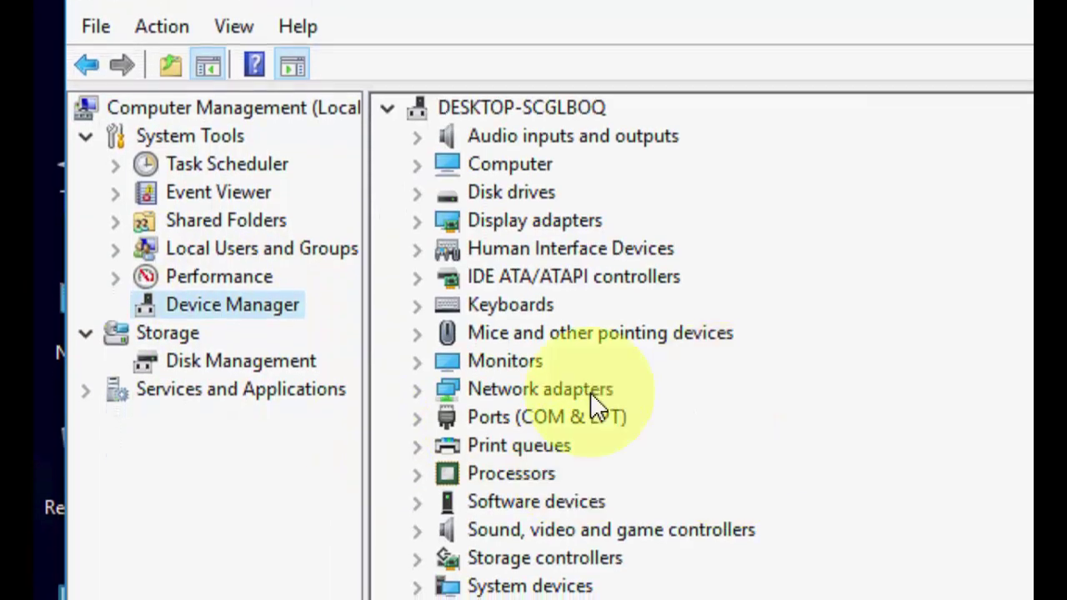
left_click(416, 390)
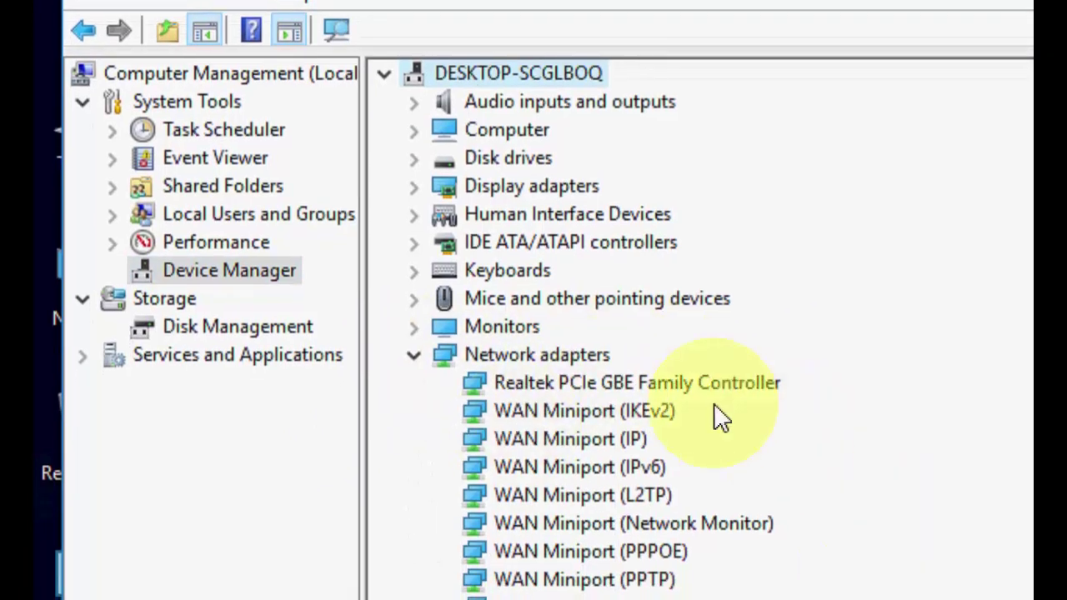
Start a driver update for the Realtek PCIe GBE Family Controller, and close Computer Management.
right_click(695, 387)
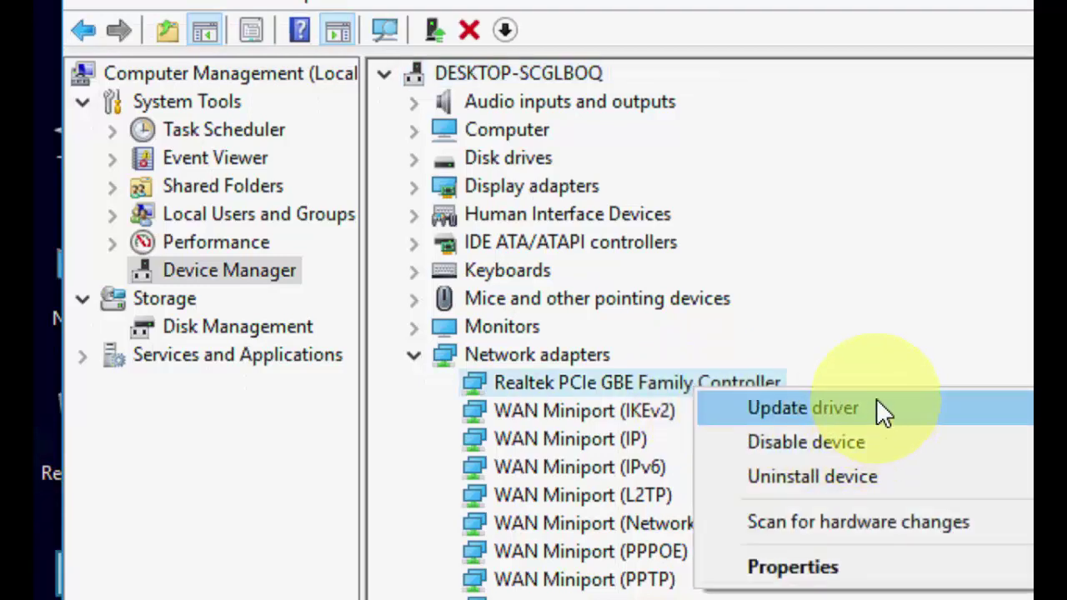
left_click(884, 409)
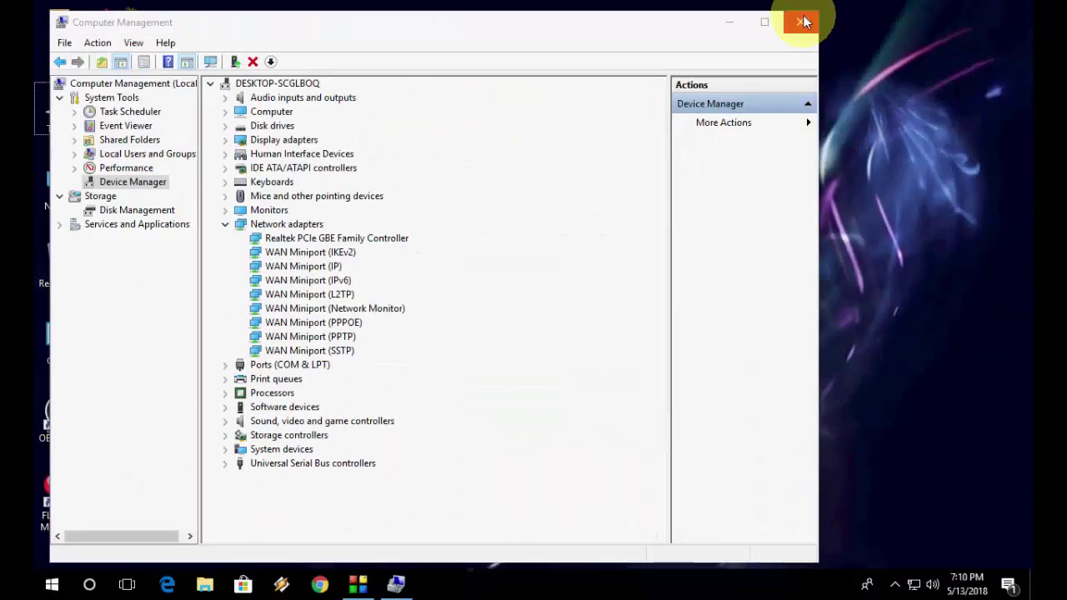
left_click(803, 21)
right_click(252, 202)
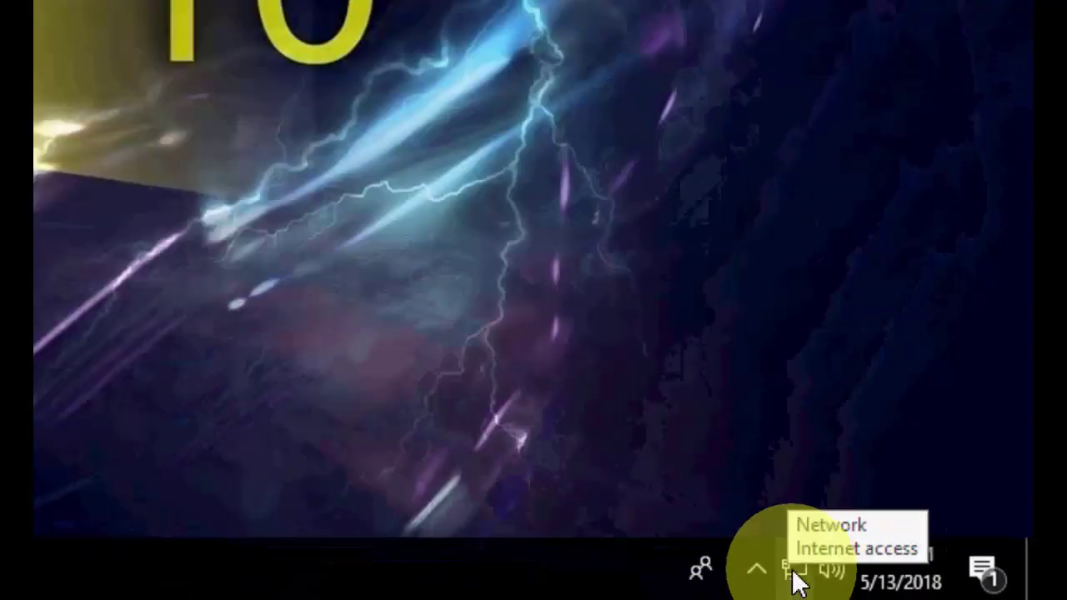
Run Windows Network Diagnostics on the network connection, and cancel it when asked for the type of networking problem.
right_click(913, 588)
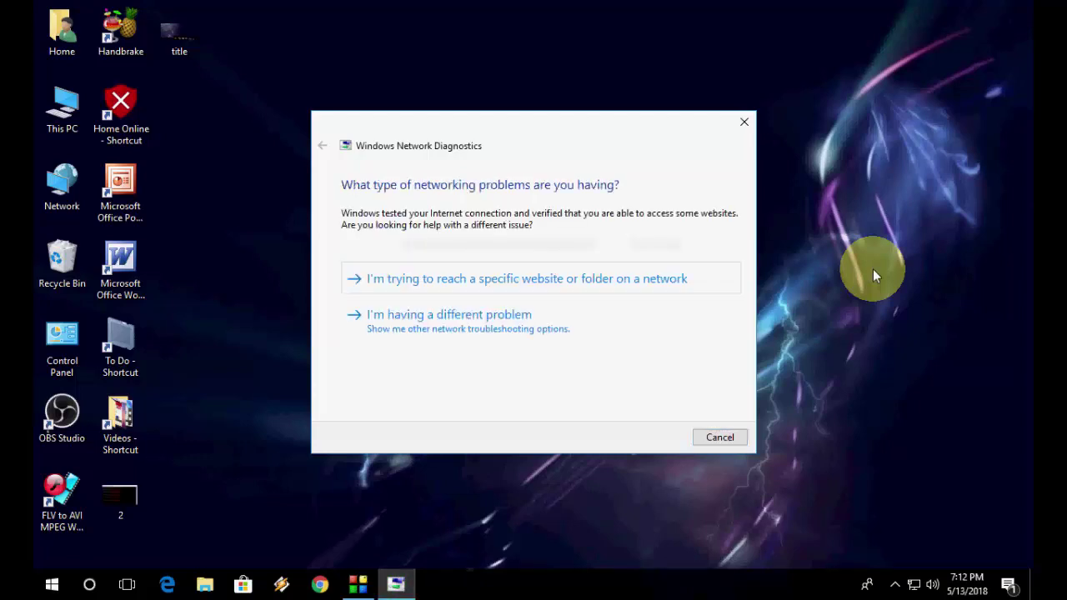
left_click(739, 439)
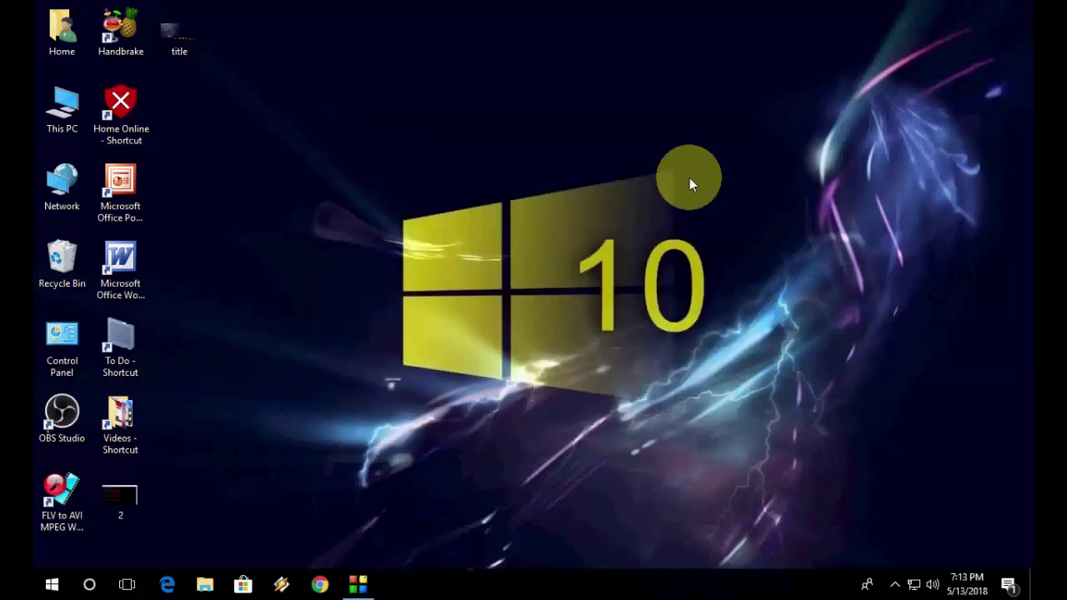